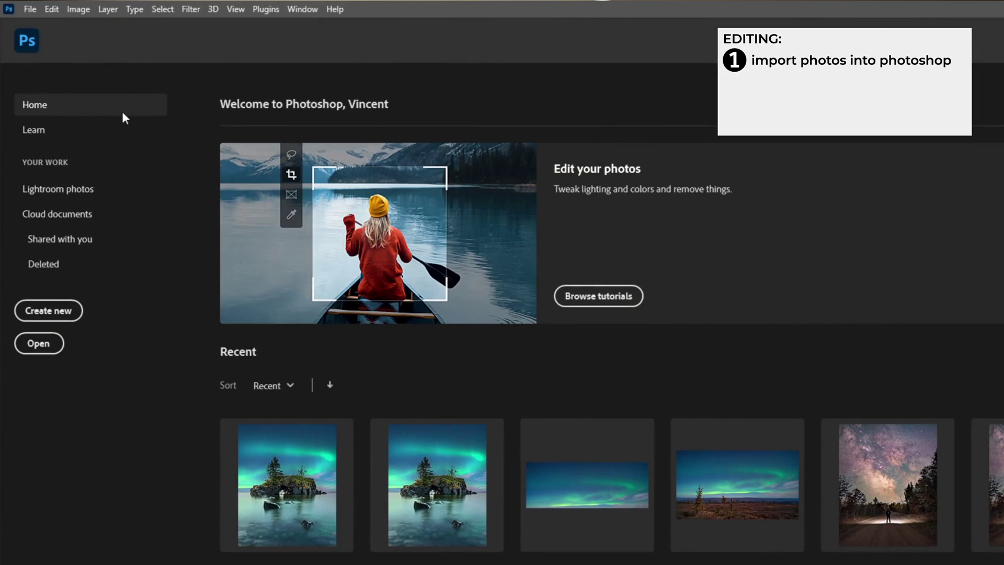
Stack raw frames DSC00125–DSC00144 with Load Files into Stack, Auto-Align and Create Smart Object enabled
{"action": "left_click", "coordinate": [30, 8]}
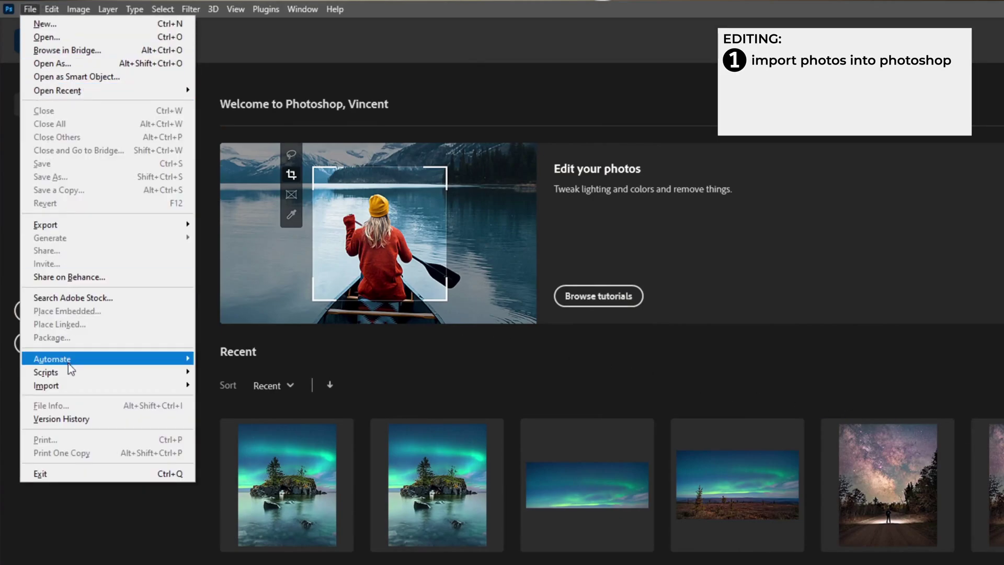
{"action": "mouse_move", "coordinate": [64, 372]}
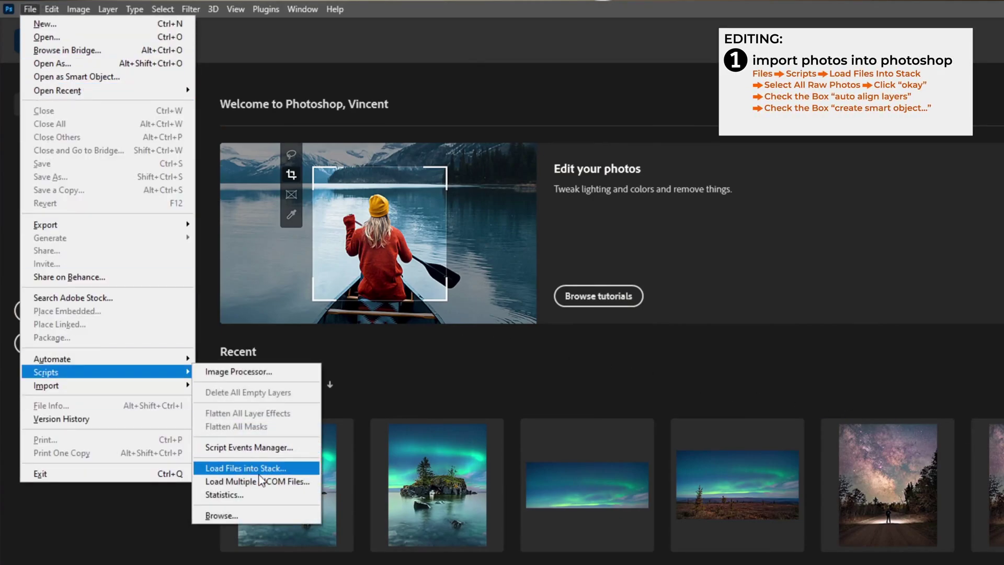
{"action": "left_click", "coordinate": [260, 474]}
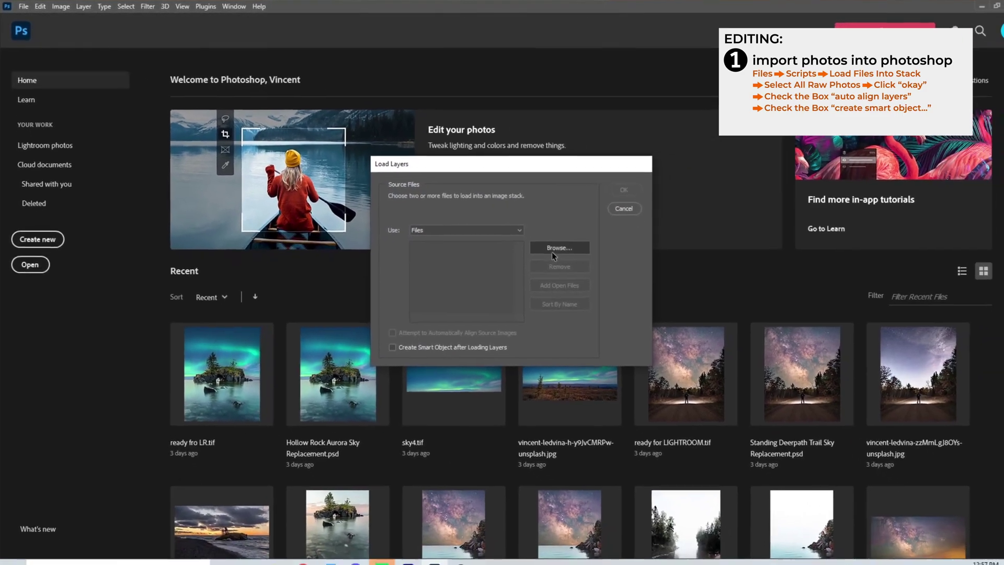
{"action": "left_click", "coordinate": [552, 250]}
{"action": "left_click", "coordinate": [494, 255]}
{"action": "key", "text": "ctrl+a"}
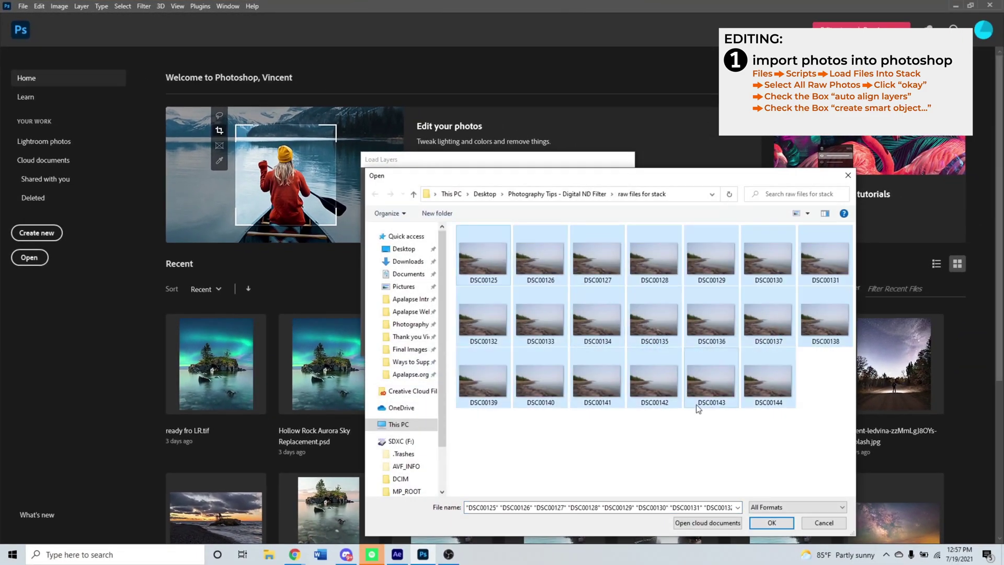
{"action": "left_click", "coordinate": [779, 523]}
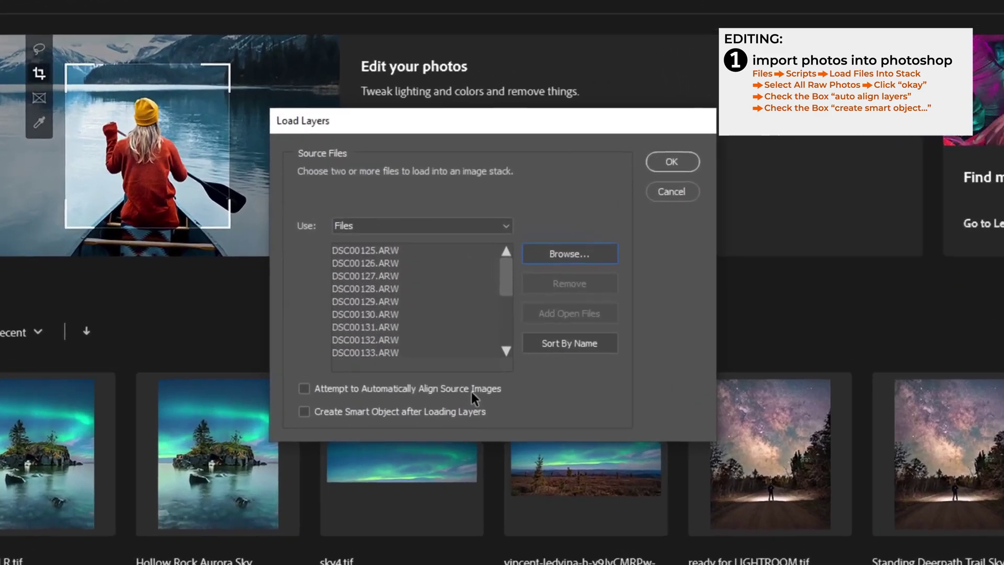
{"action": "left_click", "coordinate": [471, 393]}
{"action": "left_click", "coordinate": [461, 409]}
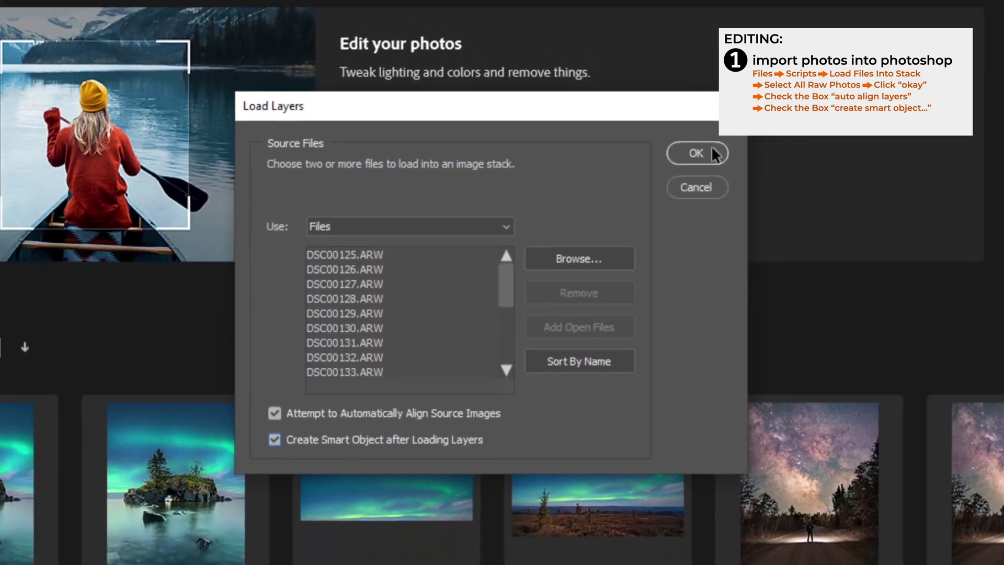
{"action": "left_click", "coordinate": [759, 140]}
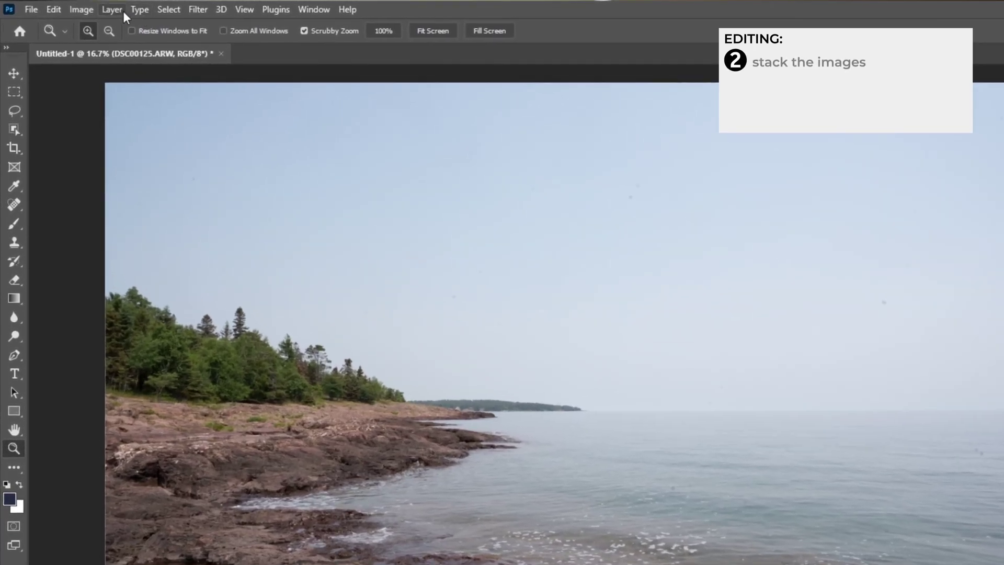
Set the smart object's Stack Mode to Mean to average the frames
{"action": "left_click", "coordinate": [83, 6]}
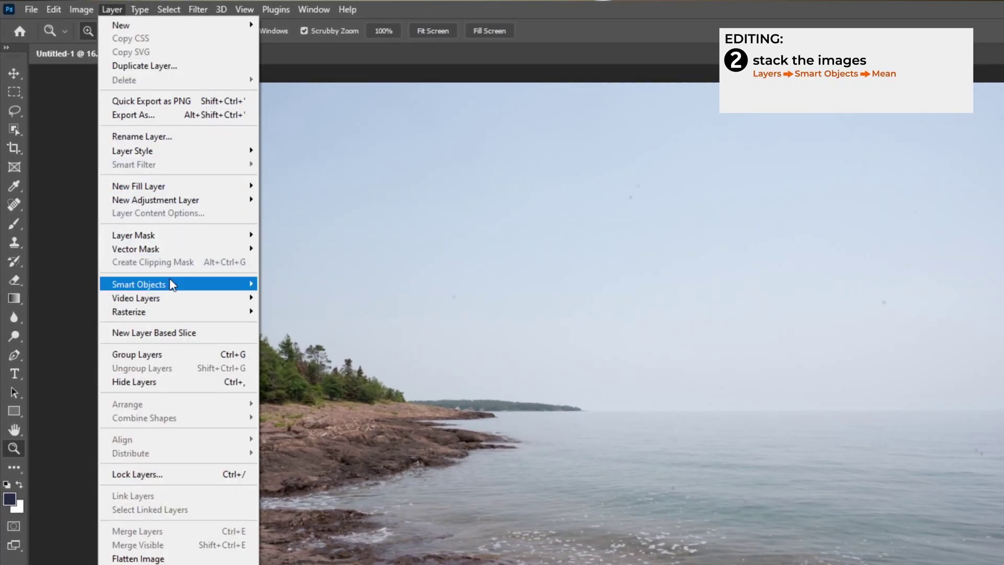
{"action": "mouse_move", "coordinate": [172, 284]}
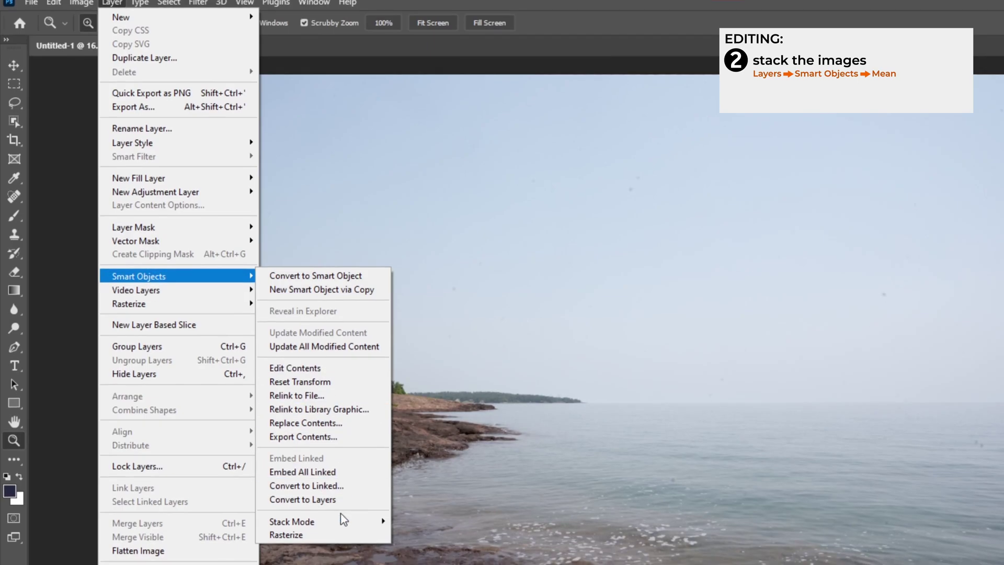
{"action": "mouse_move", "coordinate": [340, 530]}
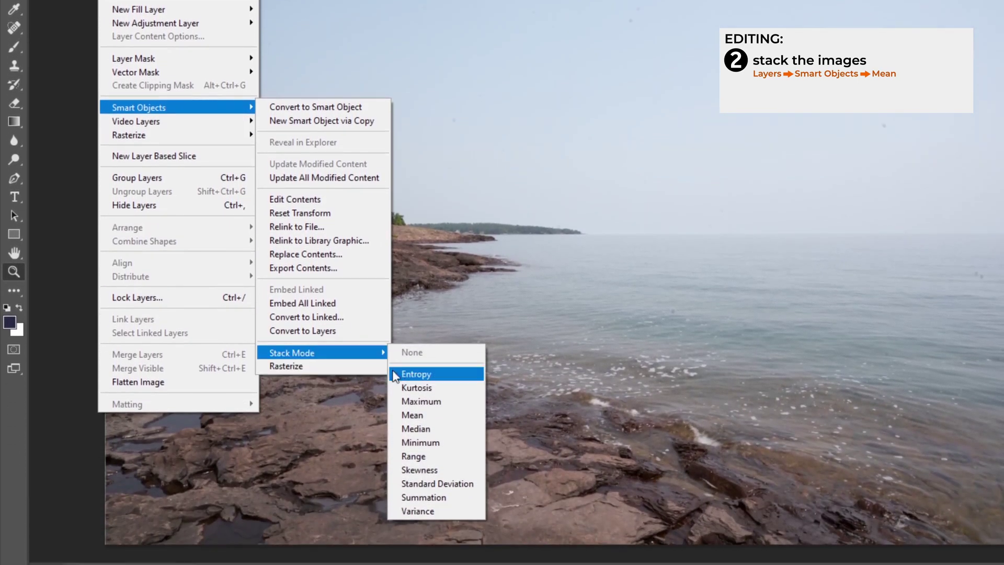
{"action": "left_click", "coordinate": [423, 413]}
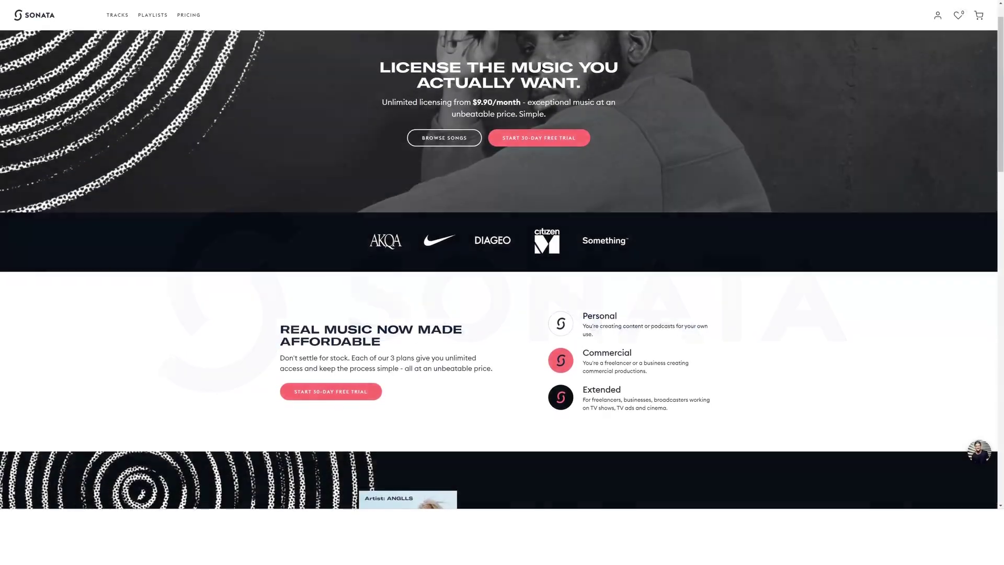
Play Fields of Serenity from the Documentary and Period filtered tracks list
{"action": "scroll", "coordinate": [502, 270], "scroll_direction": "down", "scroll_amount": 1}
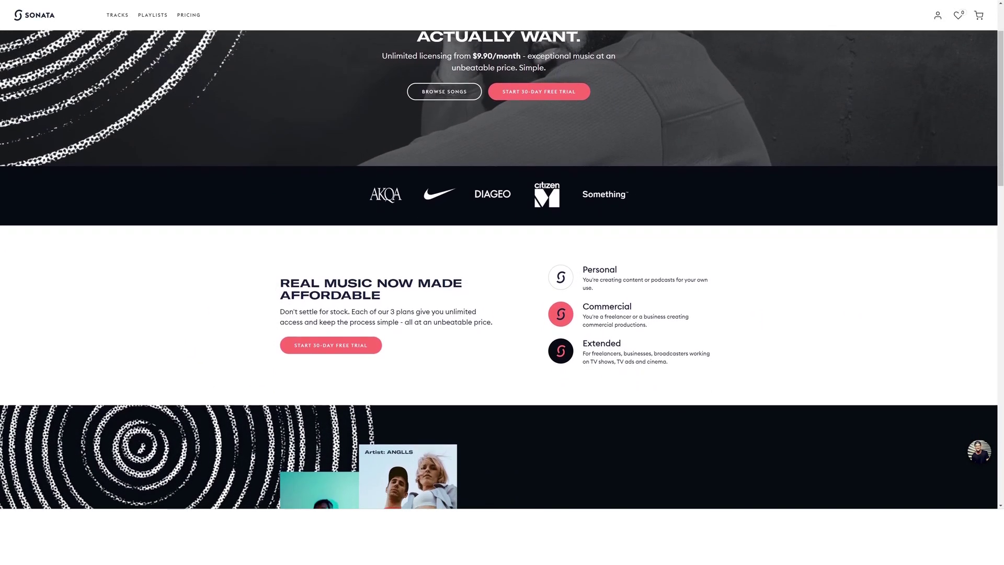
{"action": "scroll", "coordinate": [502, 269], "scroll_direction": "down", "scroll_amount": 1}
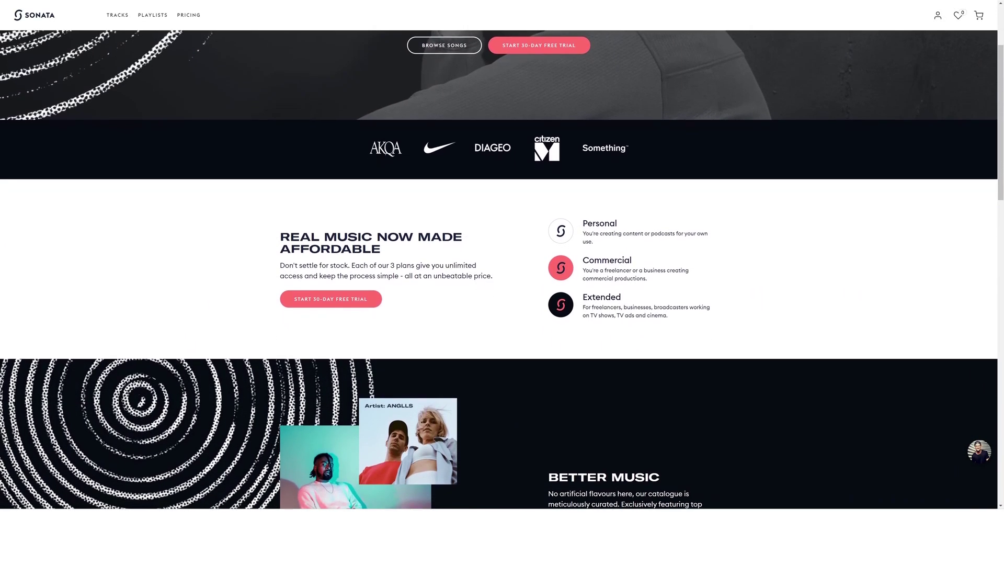
{"action": "scroll", "coordinate": [503, 270], "scroll_direction": "down", "scroll_amount": 1}
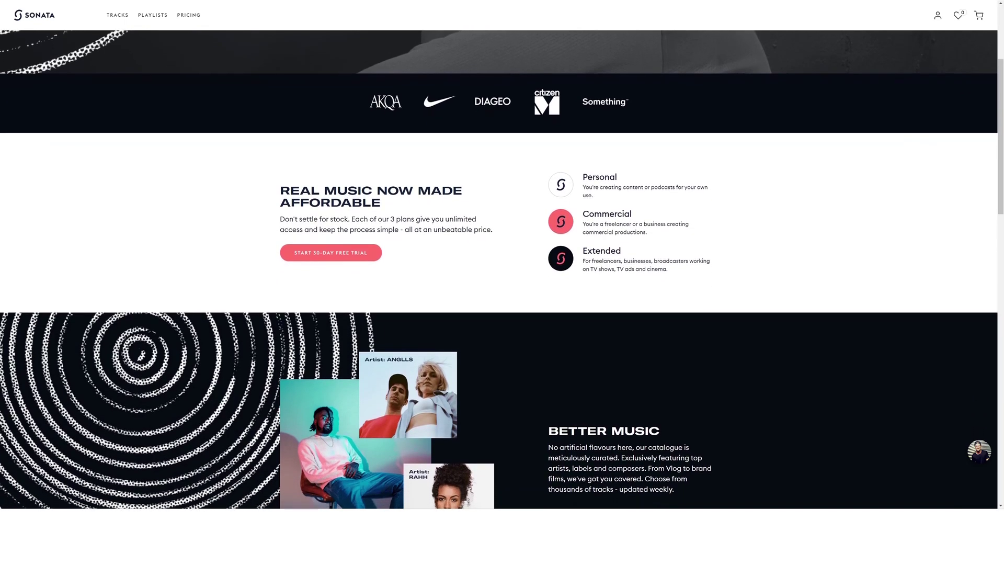
{"action": "scroll", "coordinate": [502, 269], "scroll_direction": "down", "scroll_amount": 1}
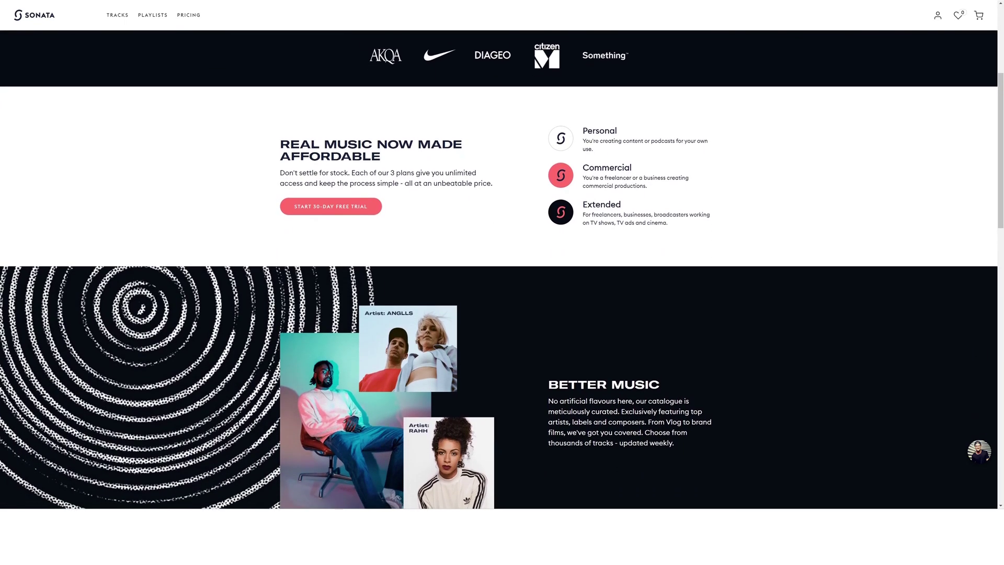
{"action": "scroll", "coordinate": [502, 269], "scroll_direction": "down", "scroll_amount": 1}
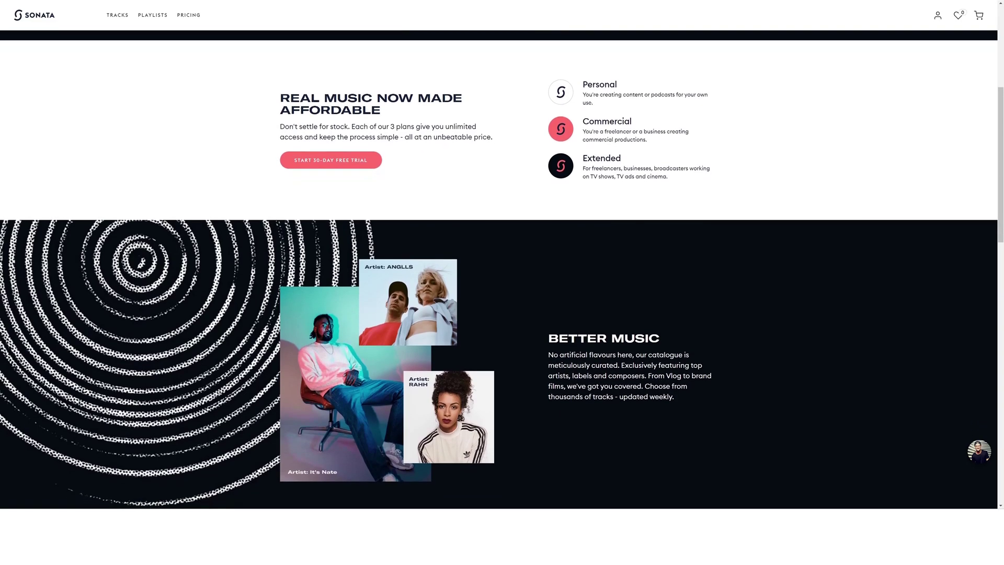
{"action": "scroll", "coordinate": [503, 270], "scroll_direction": "down", "scroll_amount": 1}
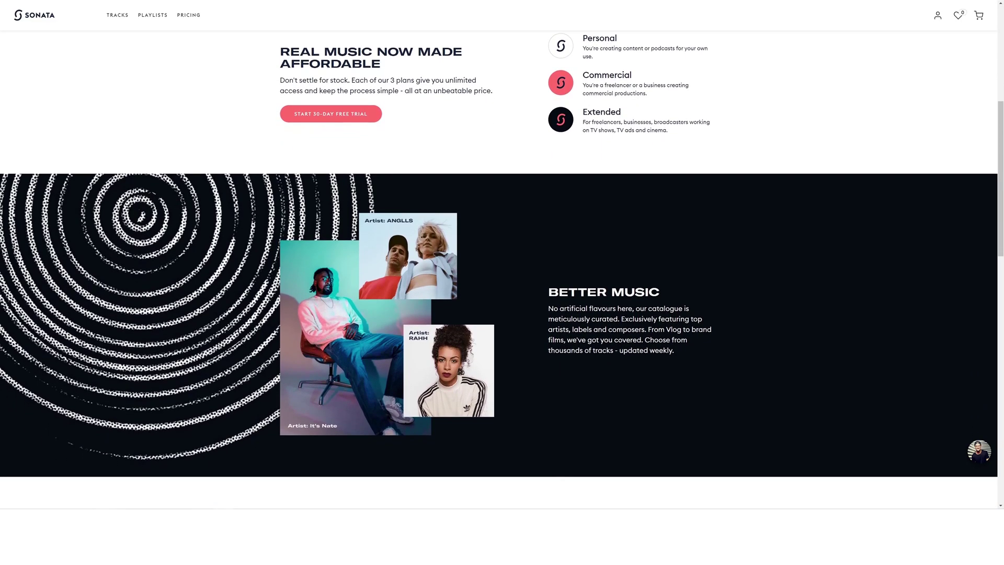
{"action": "scroll", "coordinate": [502, 270], "scroll_direction": "down", "scroll_amount": 1}
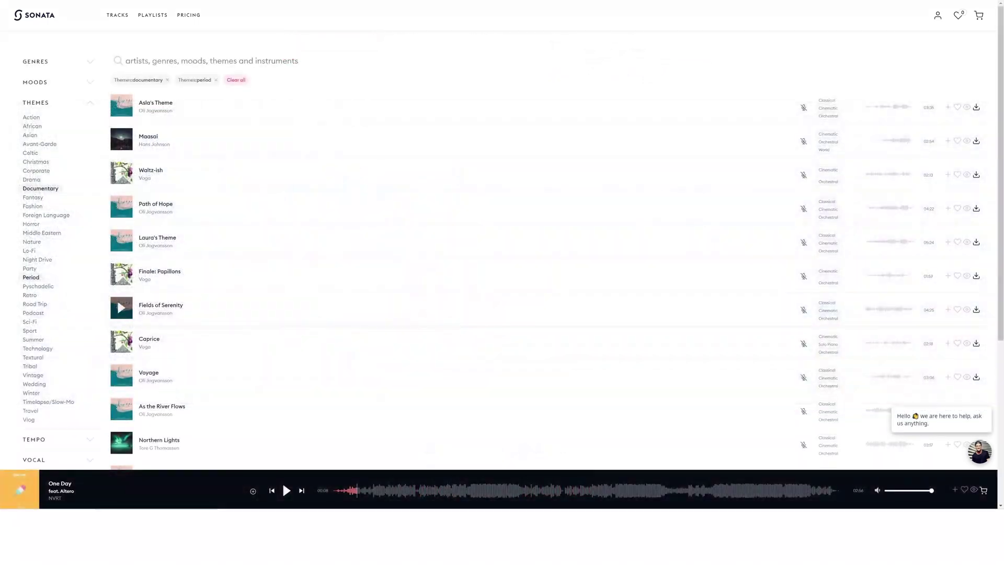
{"action": "left_click", "coordinate": [122, 307]}
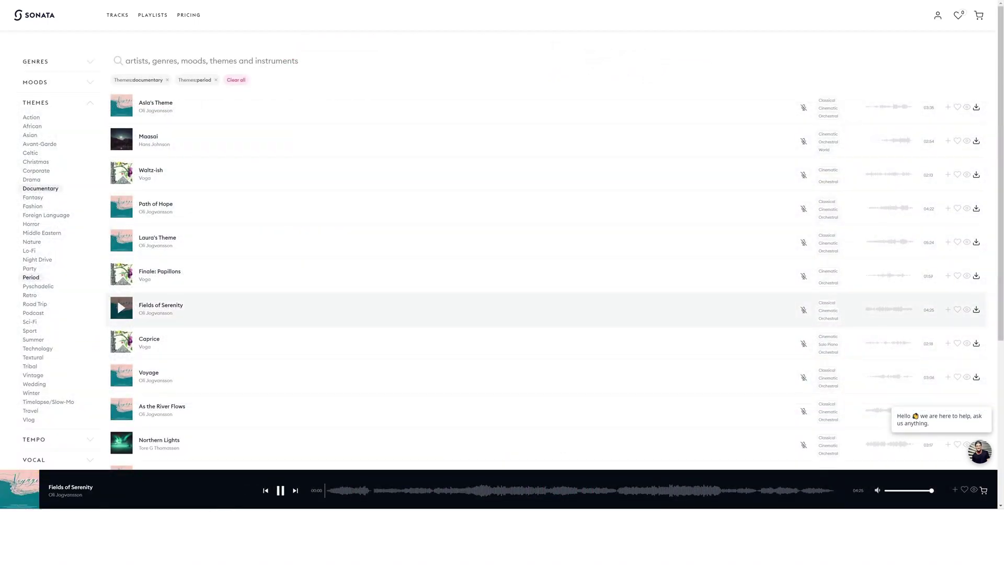
{"action": "scroll", "coordinate": [121, 406], "scroll_direction": "down", "scroll_amount": 5}
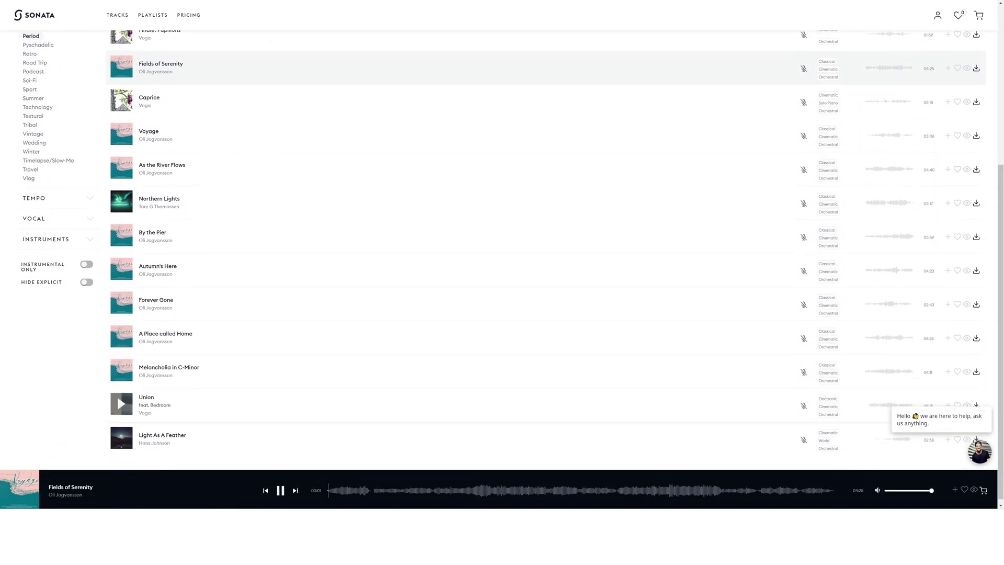
{"action": "scroll", "coordinate": [121, 403], "scroll_direction": "up", "scroll_amount": 5}
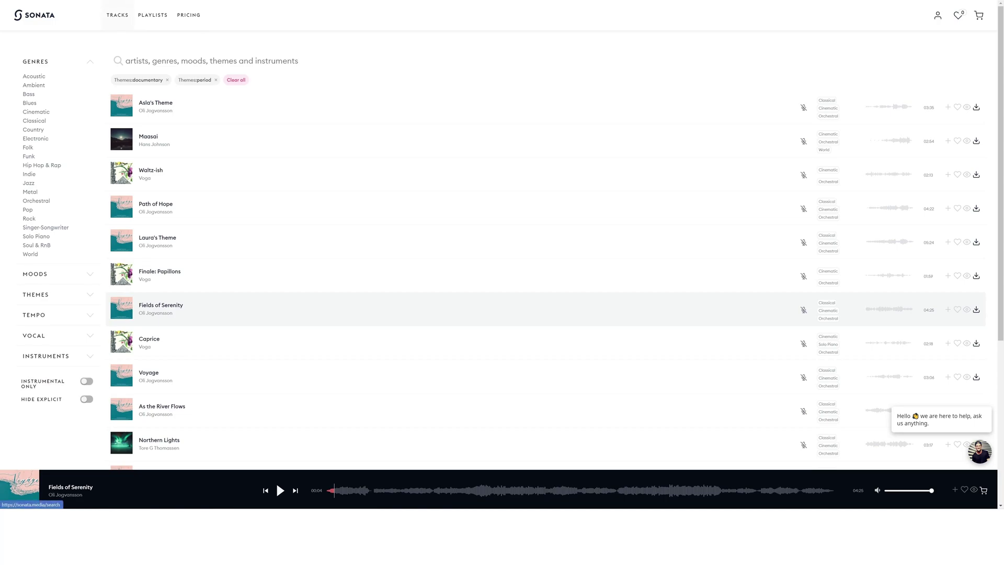
{"action": "scroll", "coordinate": [121, 314], "scroll_direction": "down", "scroll_amount": 5}
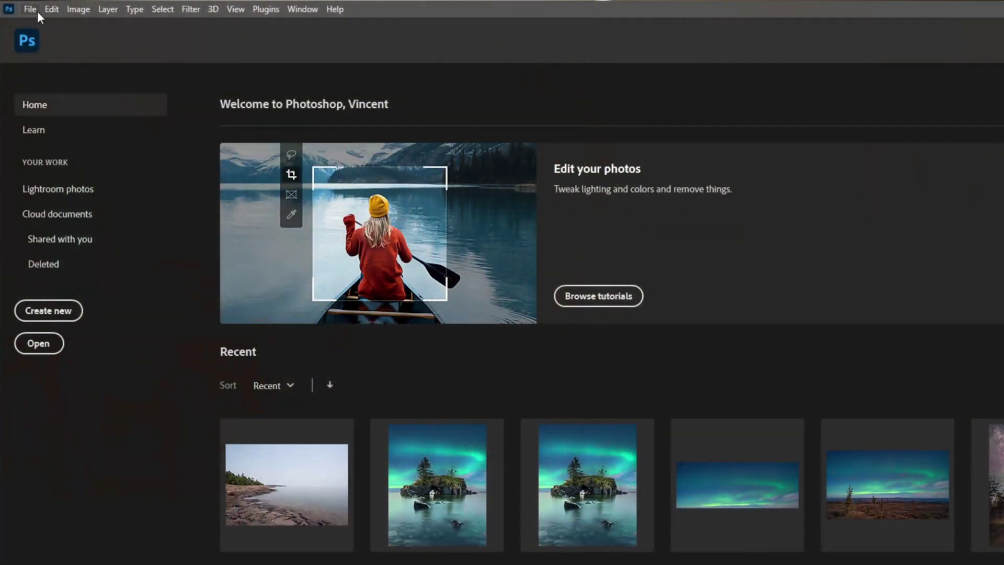
Load every DSC .ARW frame from the raw files for stack folder as auto-aligned layers
{"action": "left_click", "coordinate": [32, 10]}
{"action": "mouse_move", "coordinate": [93, 375]}
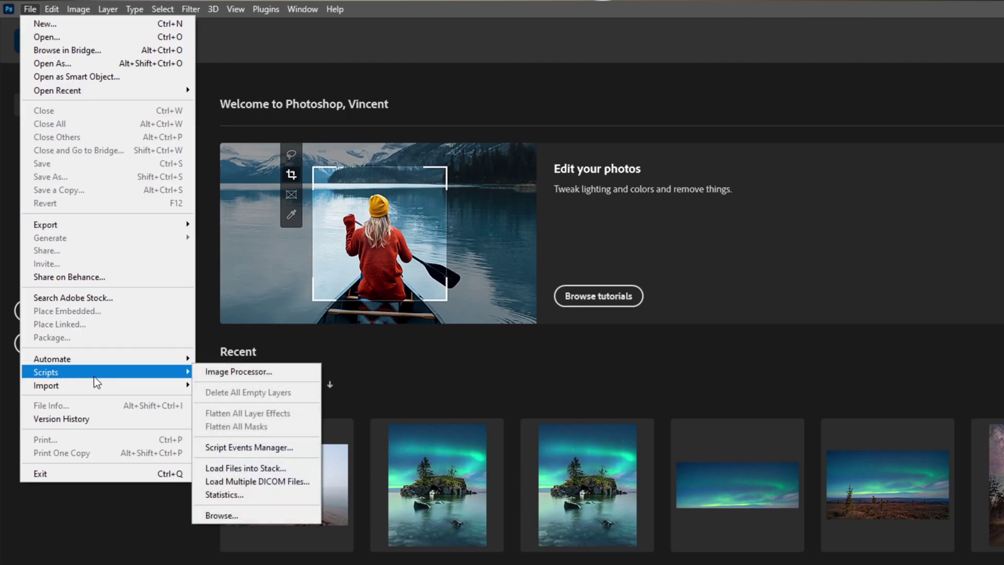
{"action": "left_click", "coordinate": [256, 466]}
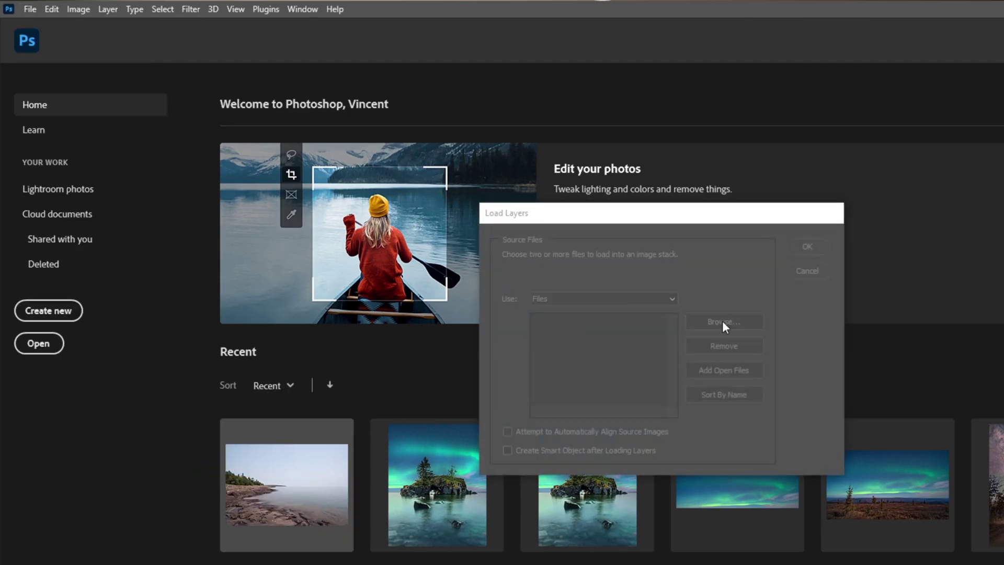
{"action": "left_click", "coordinate": [723, 321]}
{"action": "key", "text": "ctrl+a"}
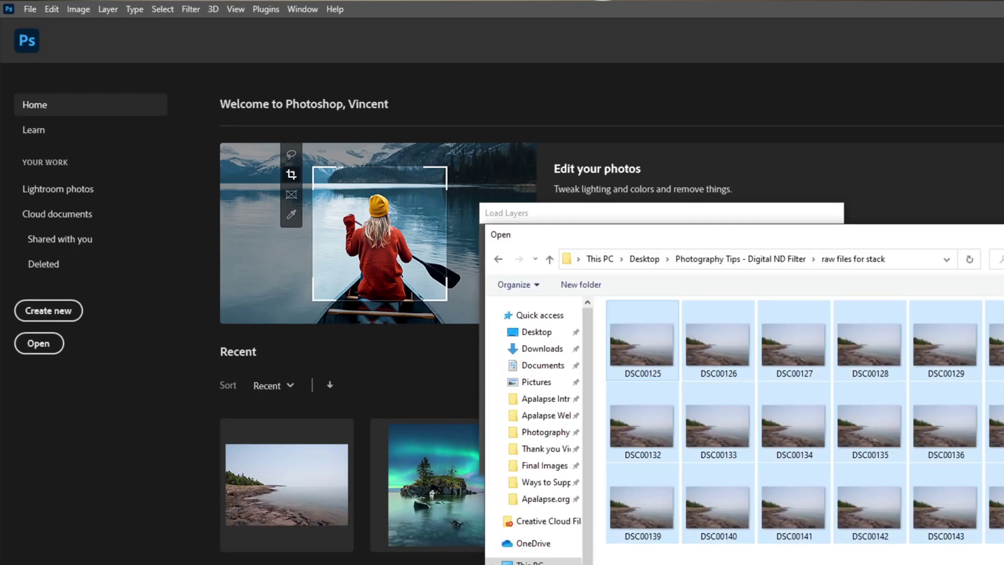
{"action": "key", "text": "Return"}
{"action": "left_click", "coordinate": [635, 432]}
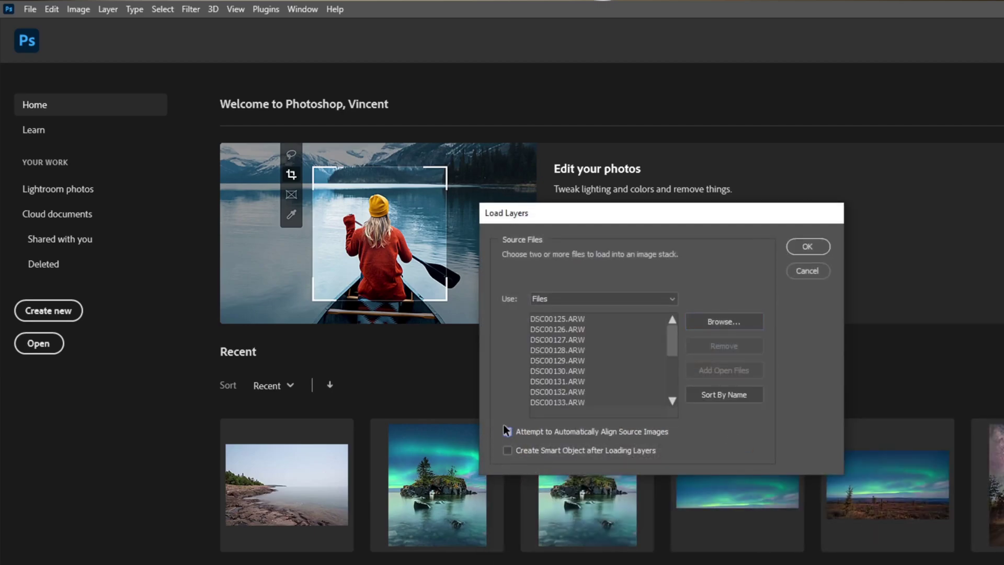
{"action": "left_click", "coordinate": [812, 243]}
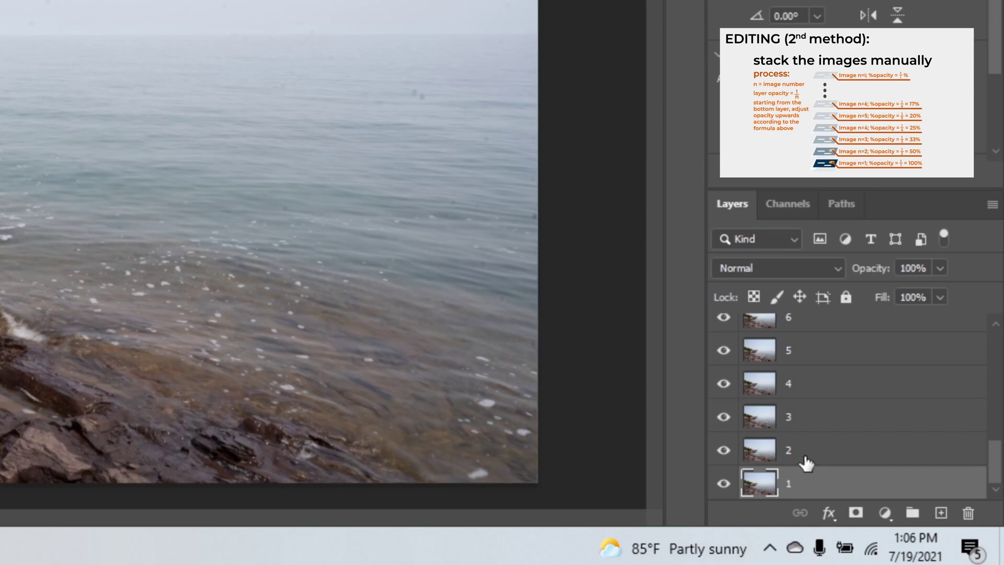
Set each layer's opacity to 100/n% up the stack: 50% on layer 2, 33% on layer 3, down to 4%
{"action": "left_click", "coordinate": [814, 447]}
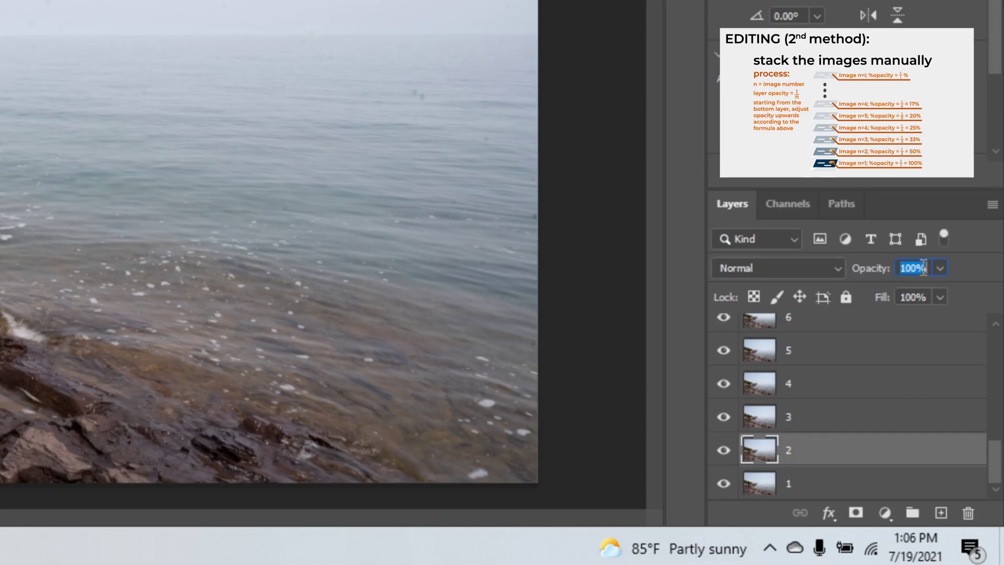
{"action": "left_click", "coordinate": [860, 421]}
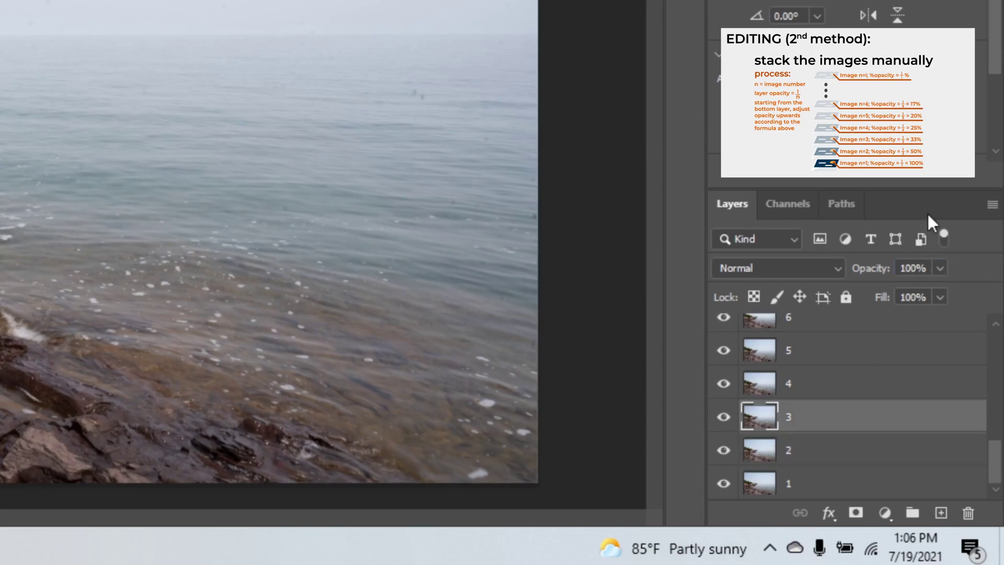
{"action": "left_click", "coordinate": [830, 389]}
{"action": "left_click", "coordinate": [864, 402]}
{"action": "left_click", "coordinate": [852, 383]}
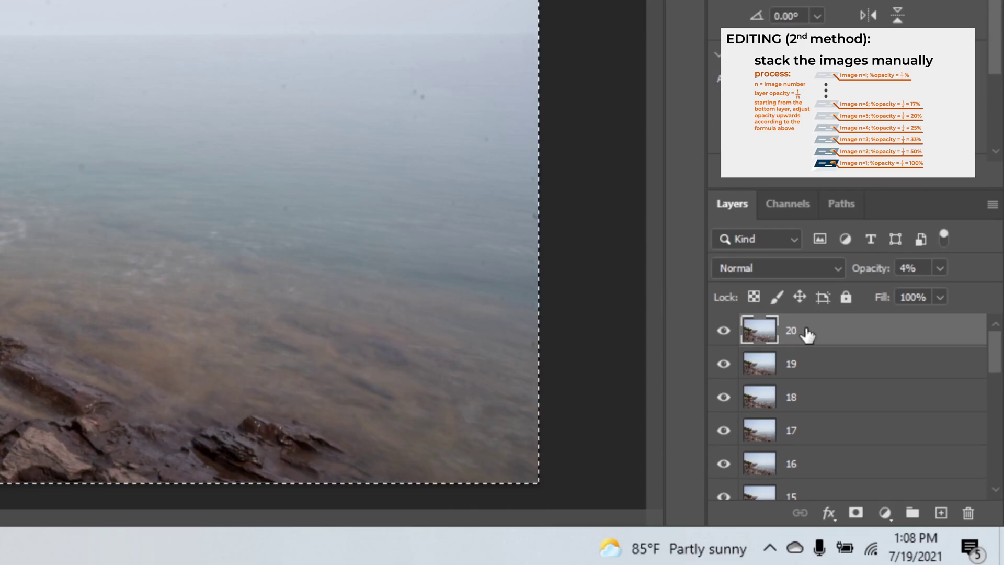
{"action": "left_click_drag", "start_coordinate": [993, 354], "coordinate": [999, 476]}
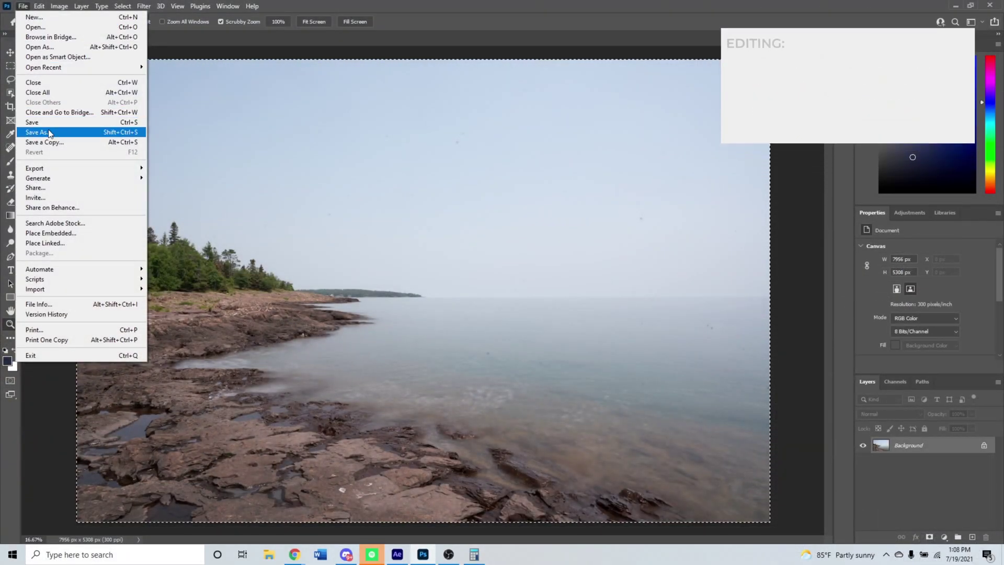
Save the image as a TIFF file named Example
{"action": "left_click", "coordinate": [50, 135]}
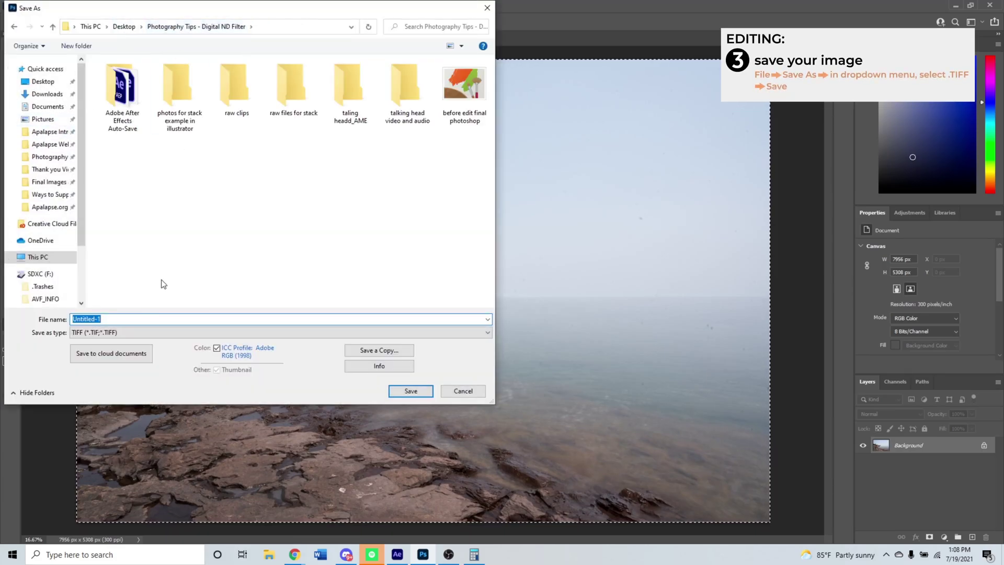
{"action": "type", "text": "Ex"}
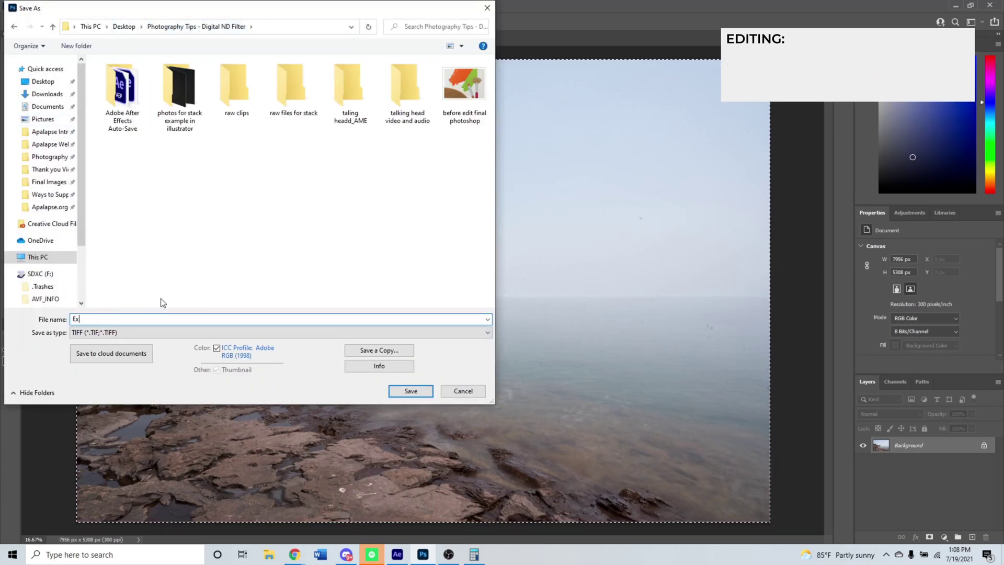
{"action": "type", "text": "ample"}
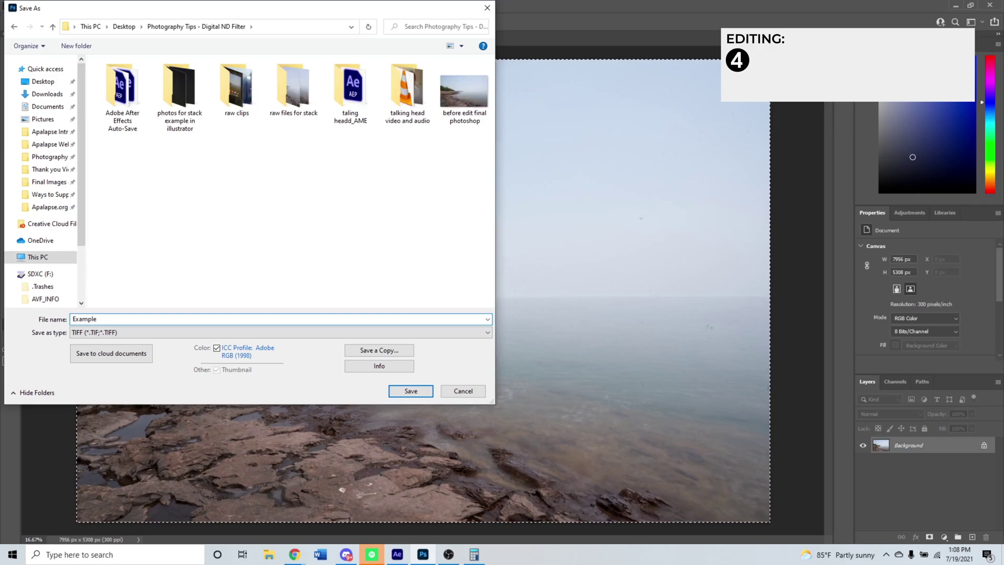